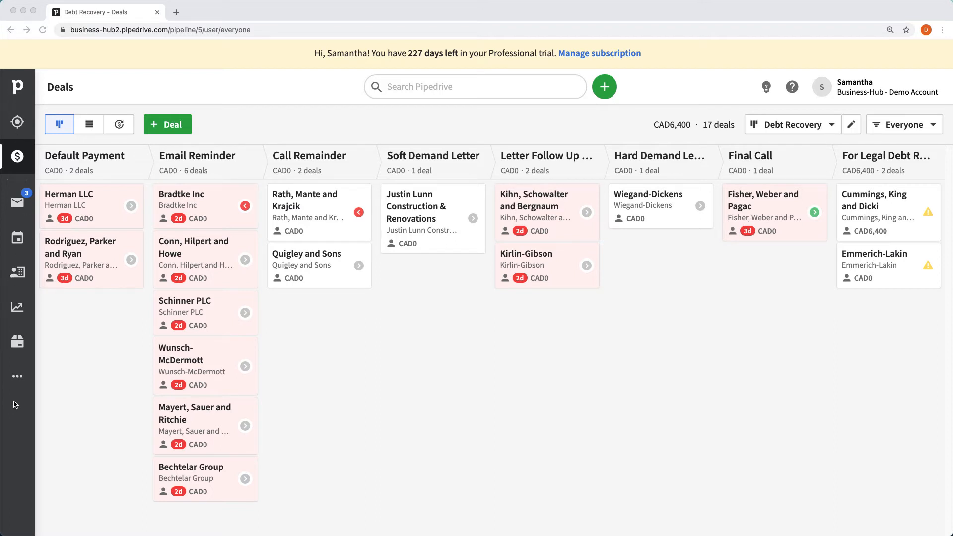
Leave the pipeline editor and discard its unsaved changes.
{"action": "left_click", "coordinate": [15, 92]}
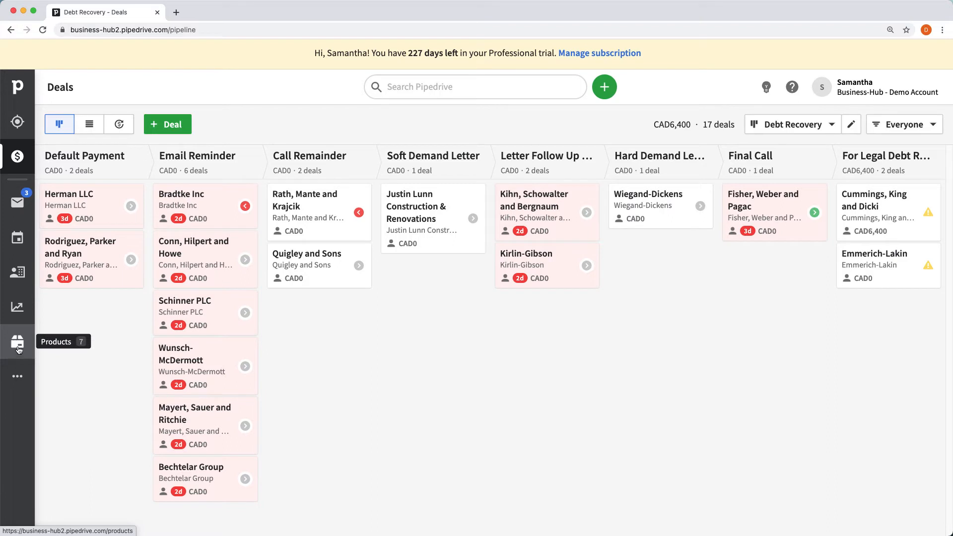
{"action": "left_click", "coordinate": [18, 379]}
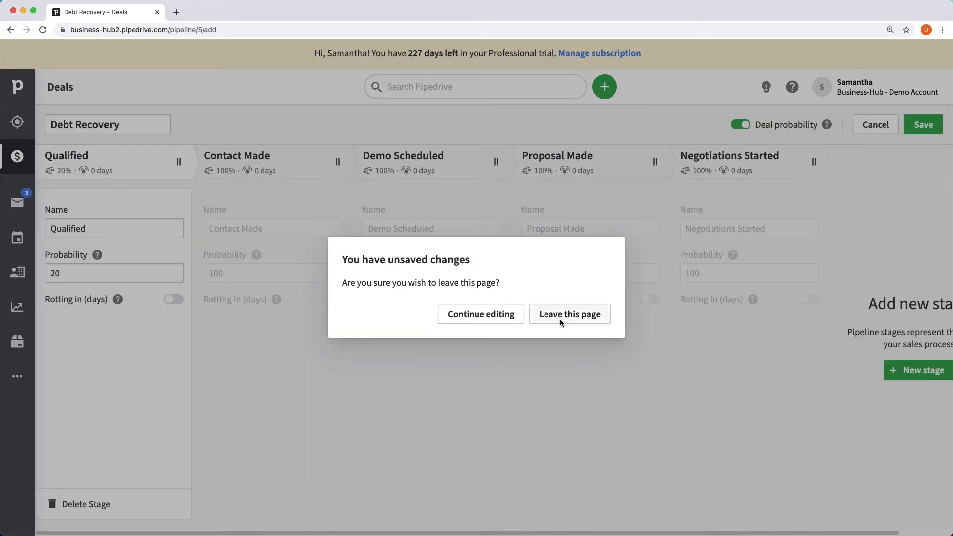
{"action": "left_click", "coordinate": [560, 320]}
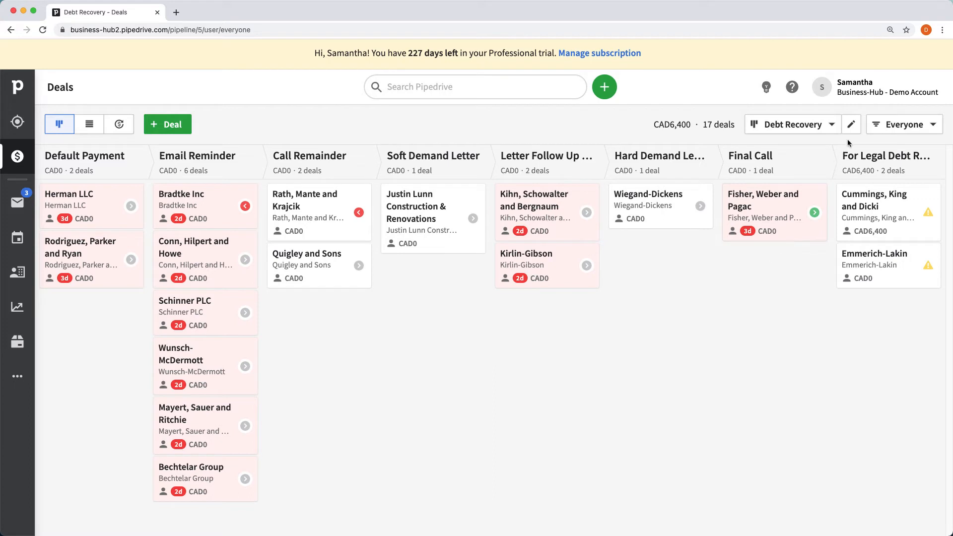
Start creating a new pipeline from the Debt Recovery deals view.
{"action": "left_click", "coordinate": [833, 125]}
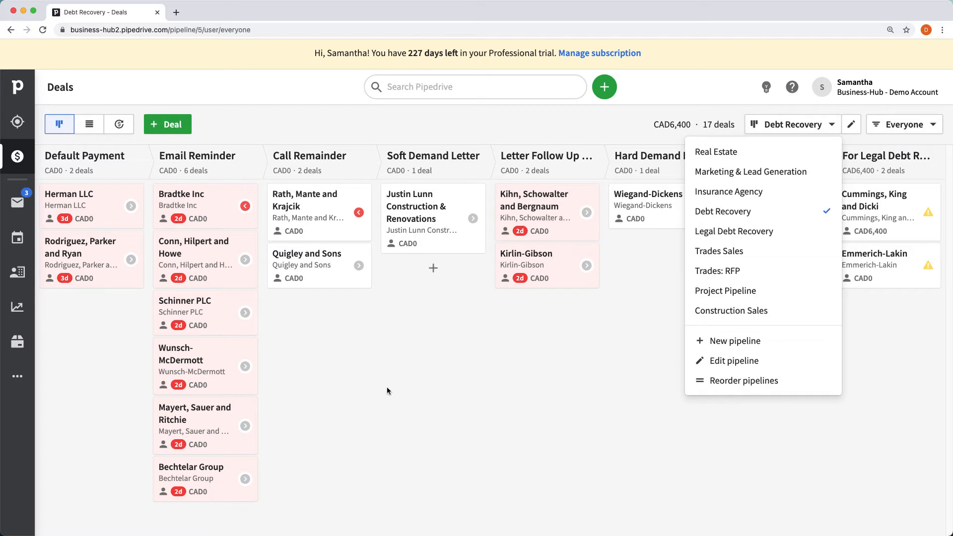
{"action": "left_click", "coordinate": [758, 342]}
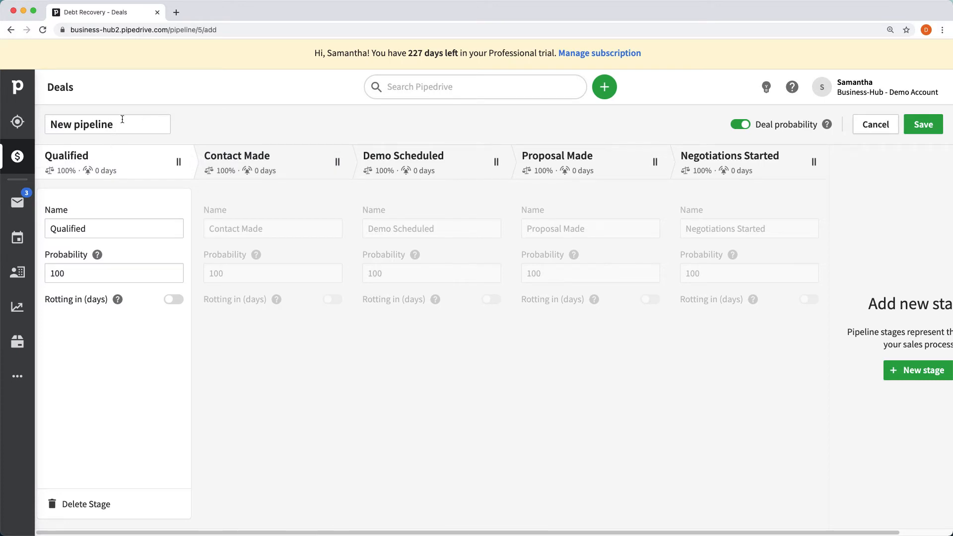
{"action": "left_click_drag", "start_coordinate": [123, 119], "coordinate": [49, 115]}
{"action": "left_click", "coordinate": [196, 103]}
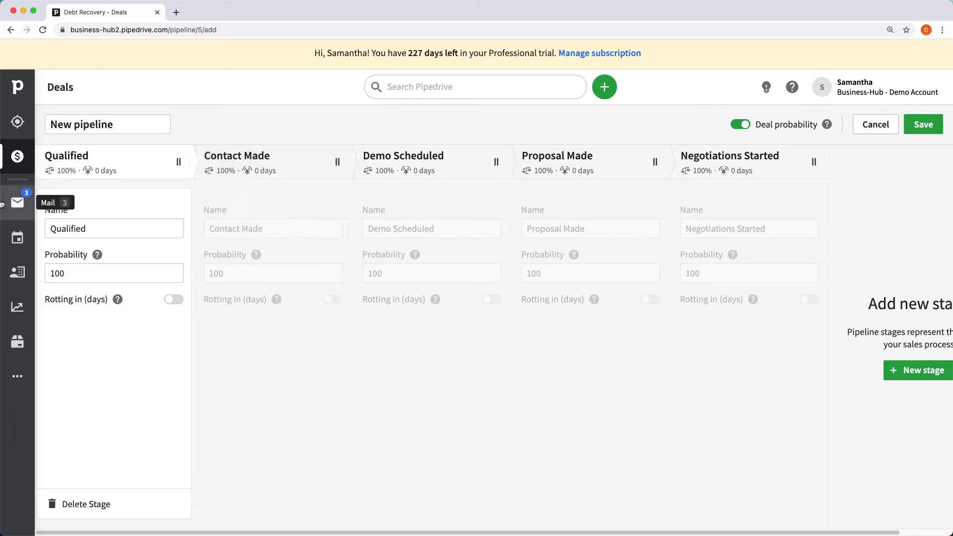
Delete the Qualified, Contact Made, Demo Scheduled and Proposal Made stages from the new pipeline.
{"action": "left_click", "coordinate": [94, 504]}
{"action": "left_click", "coordinate": [588, 319]}
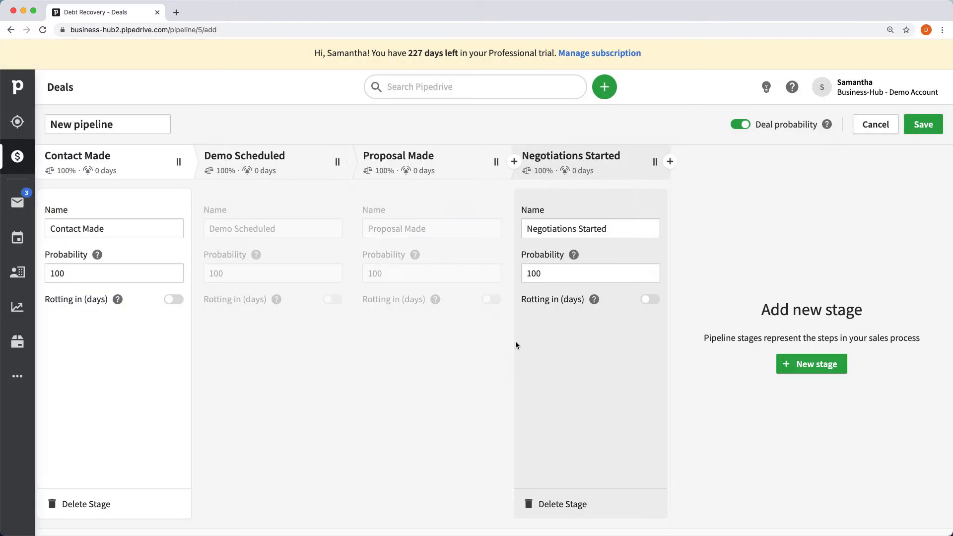
{"action": "left_click", "coordinate": [137, 503]}
{"action": "left_click", "coordinate": [584, 322]}
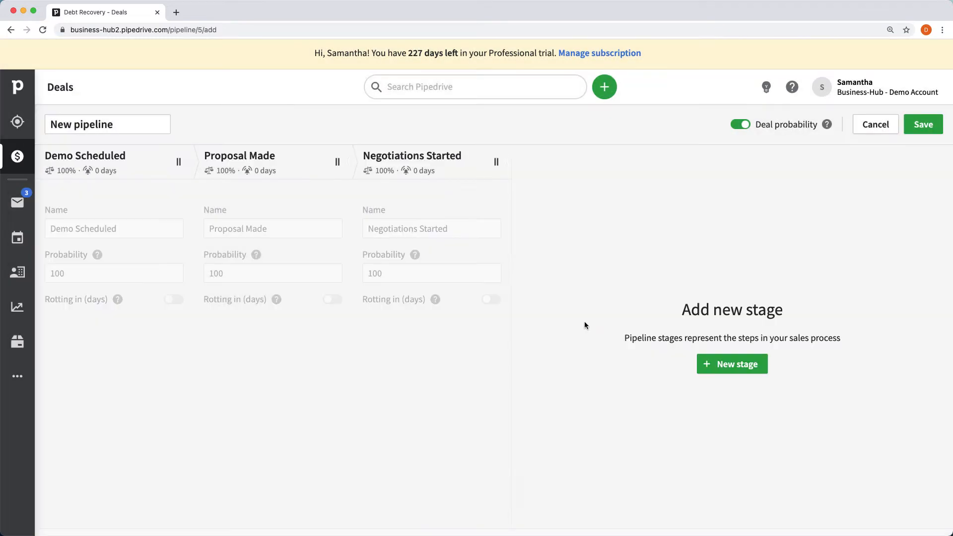
{"action": "left_click", "coordinate": [111, 503]}
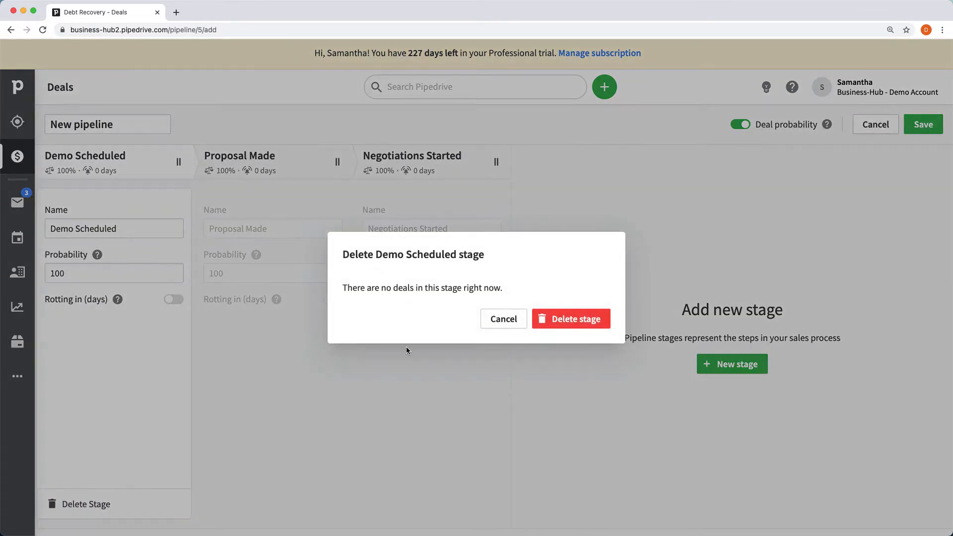
{"action": "left_click", "coordinate": [575, 321]}
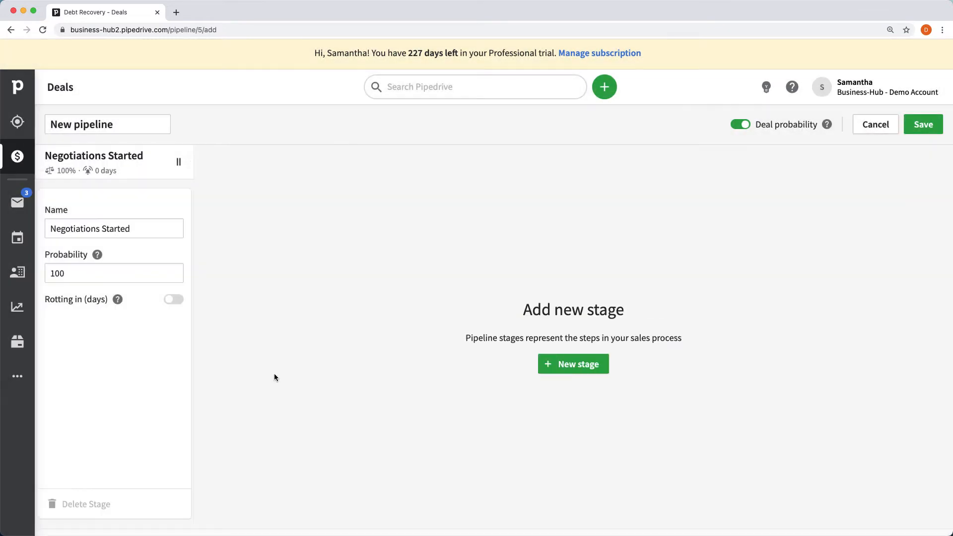
Rename the remaining Negotiations Started stage as Default.
{"action": "triple_click", "coordinate": [104, 220]}
{"action": "triple_click", "coordinate": [114, 224]}
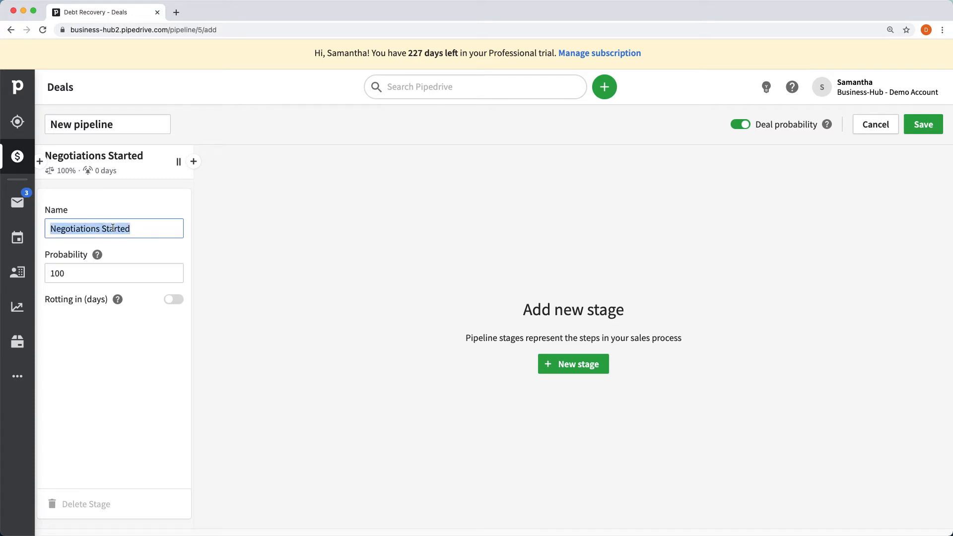
{"action": "type", "text": "De"}
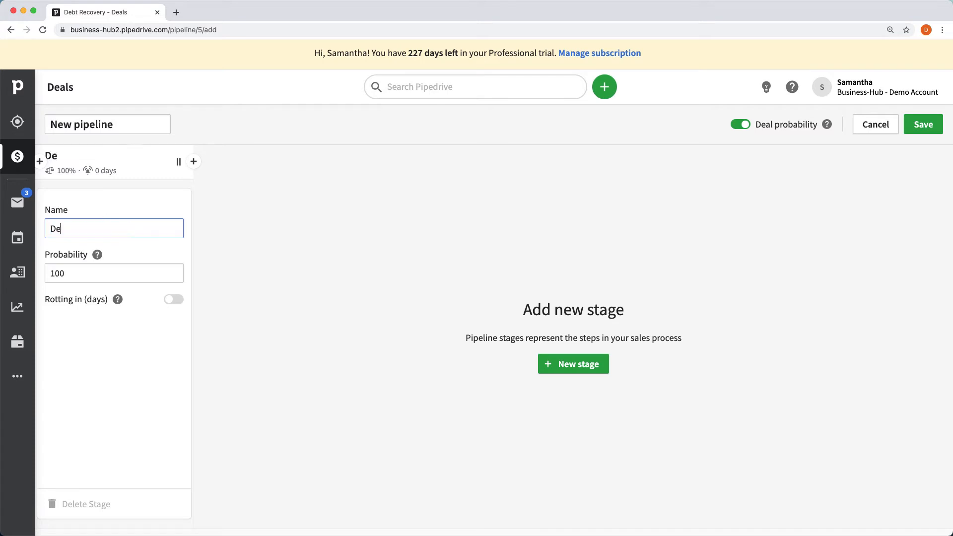
{"action": "type", "text": "fda=="}
{"action": "key", "text": "BackSpace"}
{"action": "key", "text": "BackSpace"}
{"action": "key", "text": "BackSpace"}
{"action": "key", "text": "BackSpace"}
{"action": "type", "text": "ault"}
Set the Default stage's probability to 20 and enable rotting after 1 day.
{"action": "double_click", "coordinate": [88, 274]}
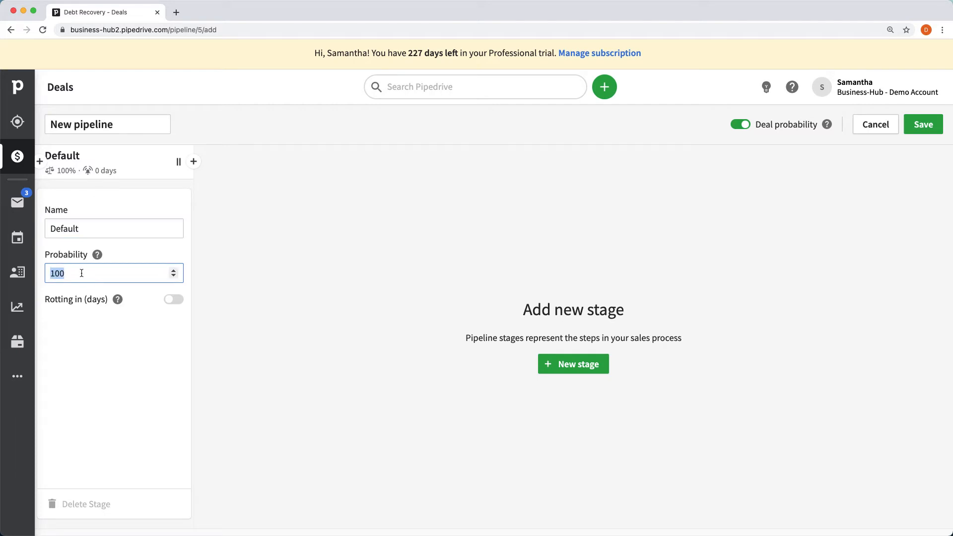
{"action": "mouse_move", "coordinate": [97, 256]}
{"action": "type", "text": "20"}
{"action": "left_click", "coordinate": [173, 300]}
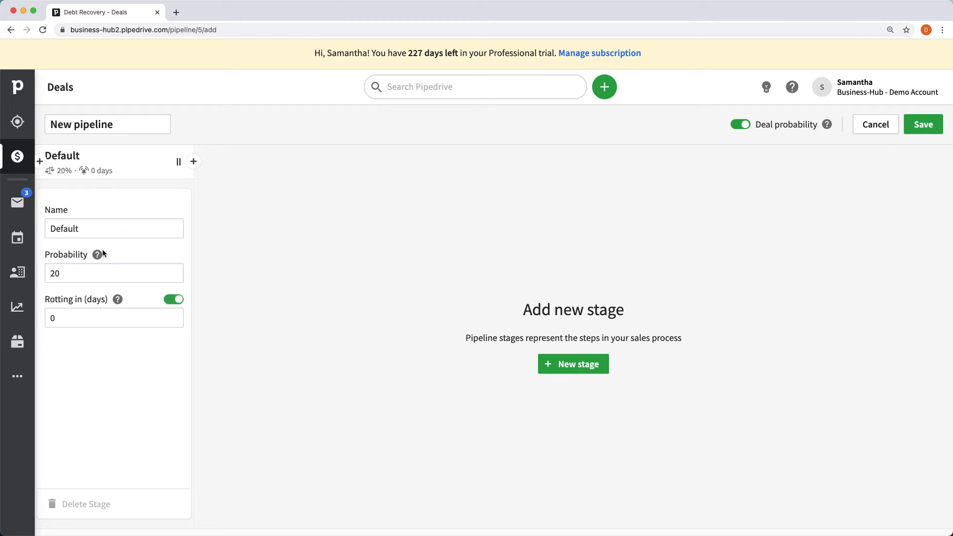
{"action": "mouse_move", "coordinate": [127, 300]}
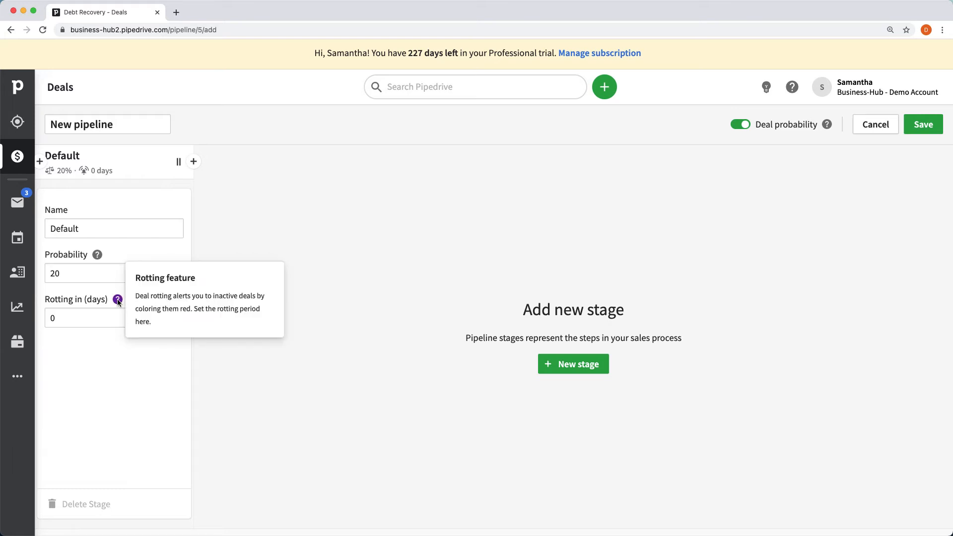
{"action": "left_click", "coordinate": [176, 316]}
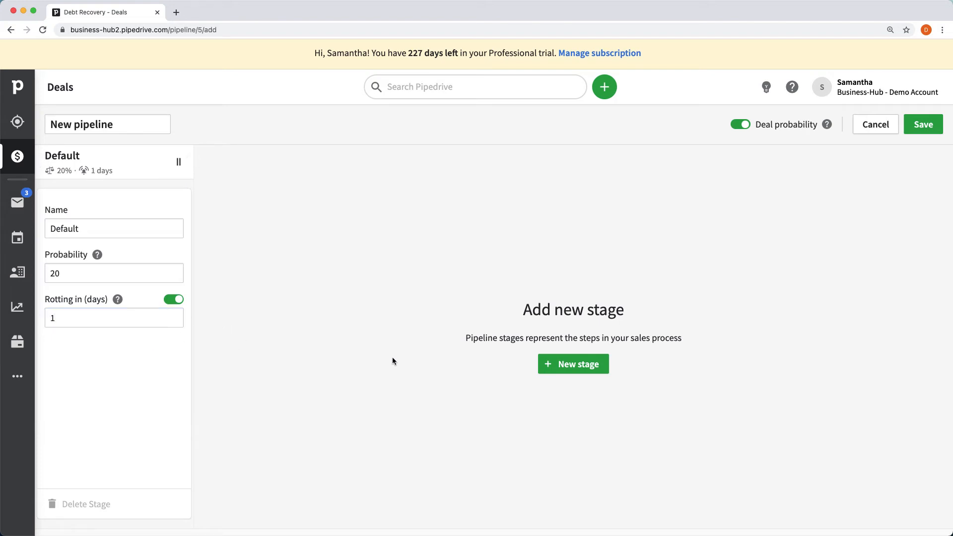
Add a second stage after Default and try out its name, probability and rotting settings.
{"action": "left_click", "coordinate": [577, 365]}
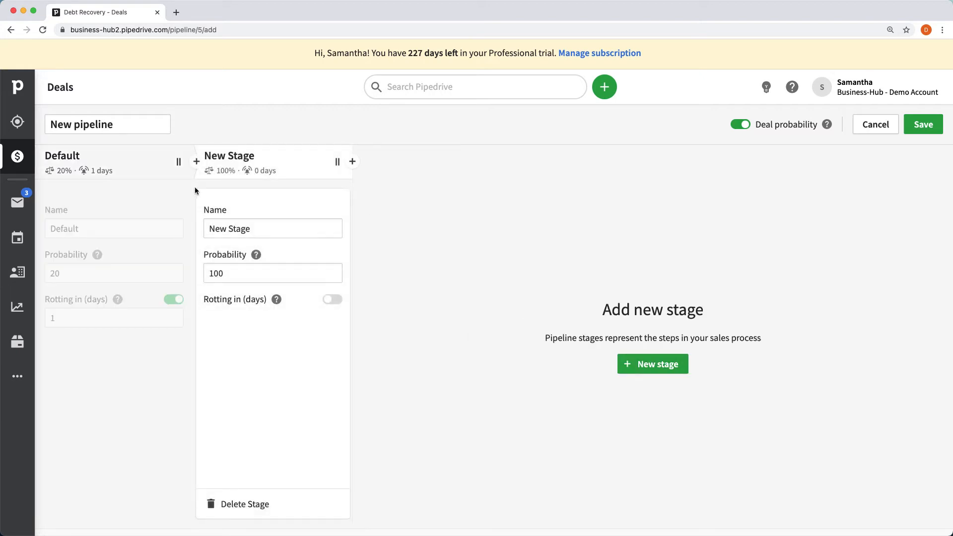
{"action": "triple_click", "coordinate": [250, 229]}
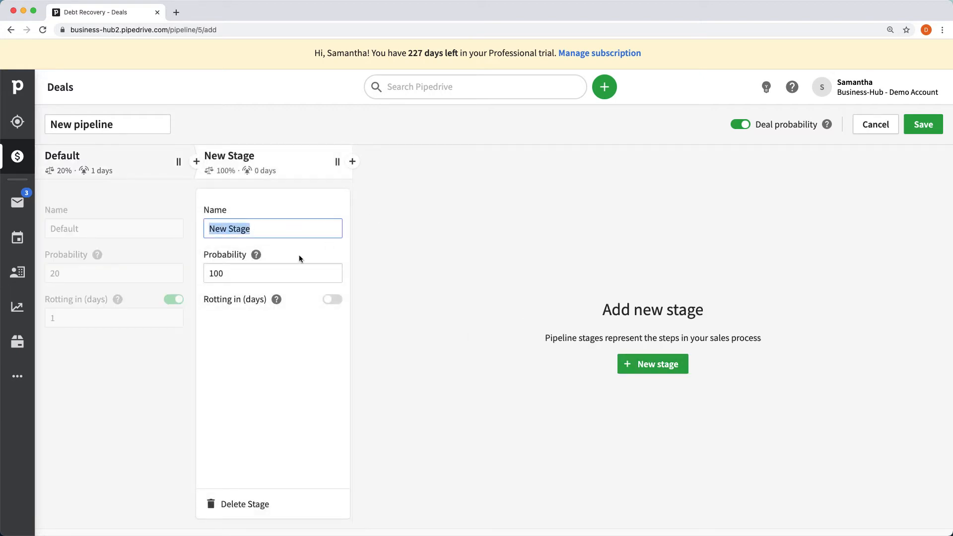
{"action": "left_click", "coordinate": [287, 265]}
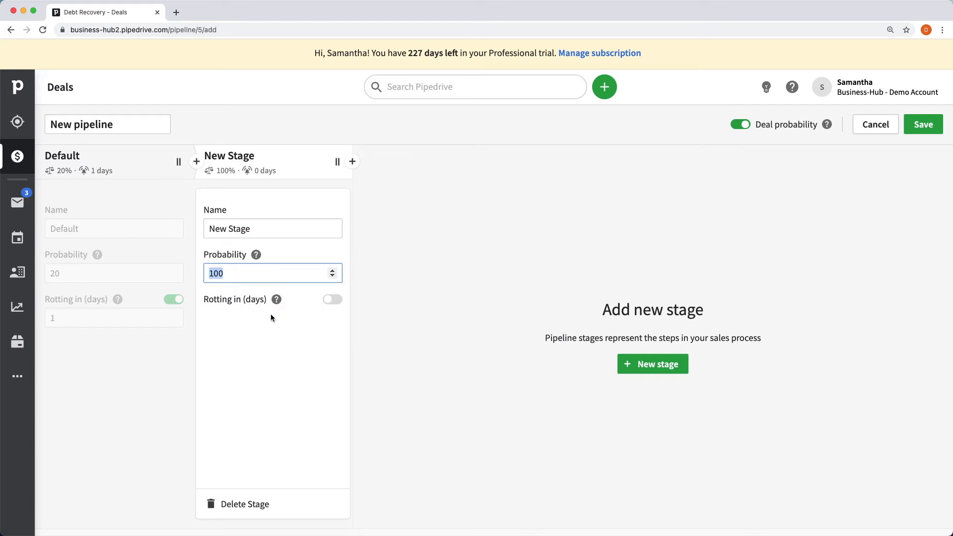
{"action": "left_click", "coordinate": [329, 301]}
{"action": "left_click", "coordinate": [332, 300]}
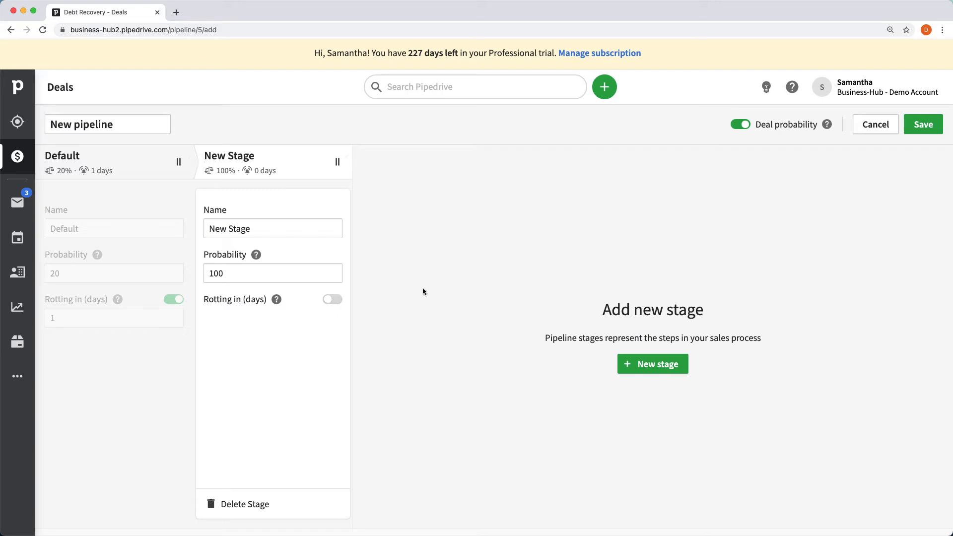
Discard the unsaved new pipeline and open the Debt Recovery pipeline for editing.
{"action": "left_click", "coordinate": [888, 124]}
{"action": "left_click", "coordinate": [570, 314]}
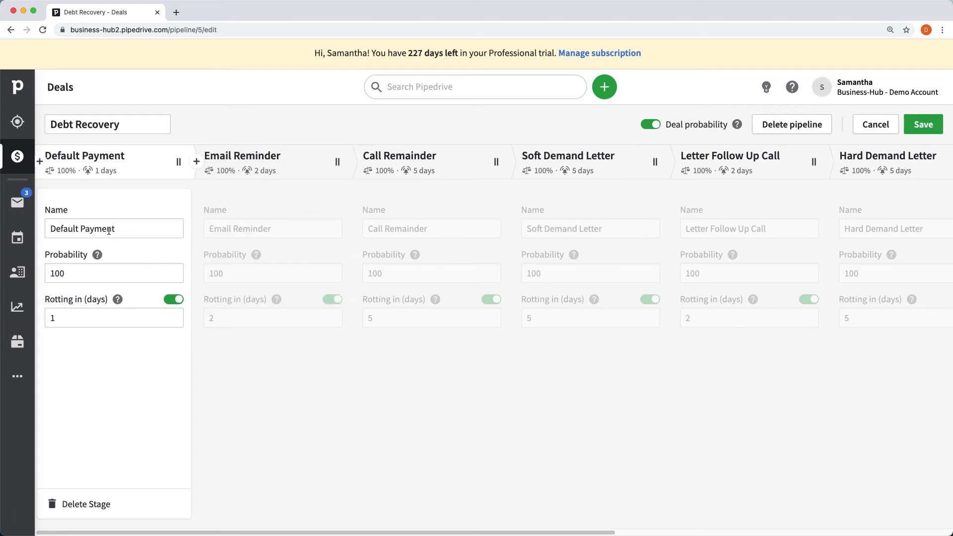
Set the Default Payment stage's probability to 20.
{"action": "triple_click", "coordinate": [92, 227]}
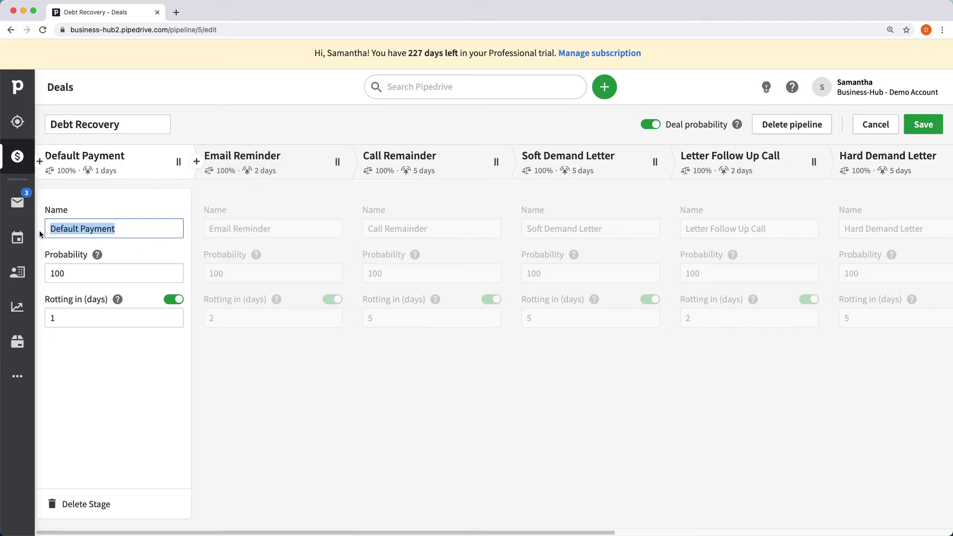
{"action": "mouse_move", "coordinate": [99, 255]}
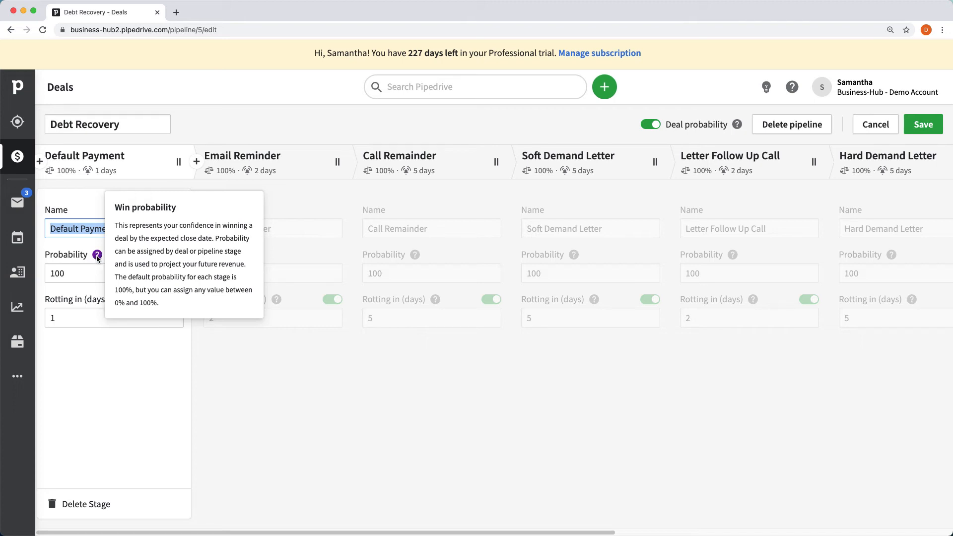
{"action": "double_click", "coordinate": [73, 276]}
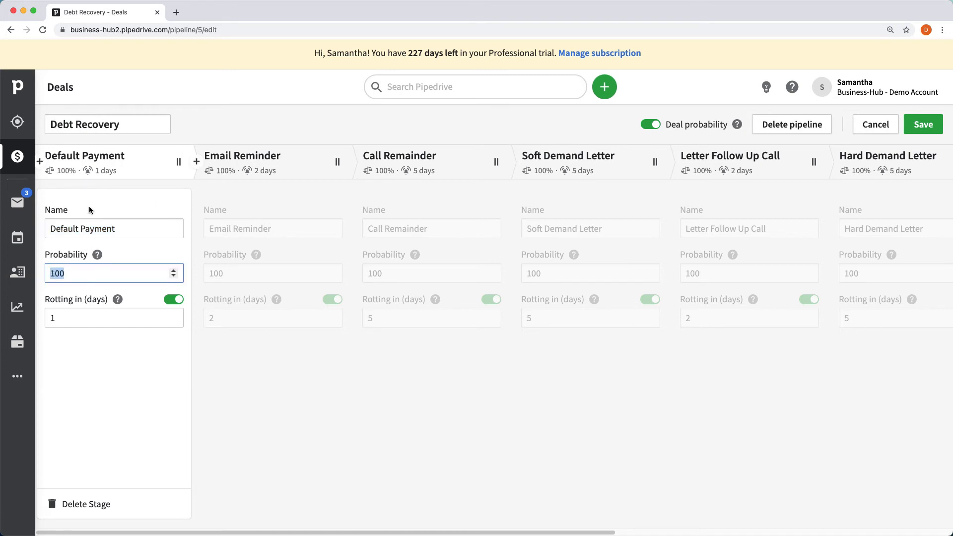
{"action": "type", "text": "20"}
{"action": "left_click", "coordinate": [92, 314]}
Set the probability of the Email Reminder stage to 35 and of the Call Remainder stage to 40.
{"action": "left_click", "coordinate": [217, 185]}
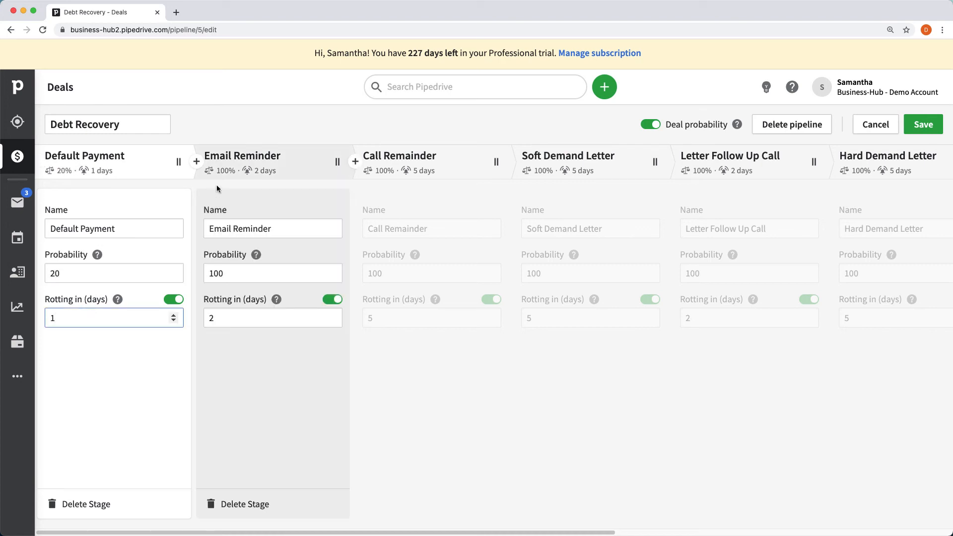
{"action": "left_click", "coordinate": [220, 272]}
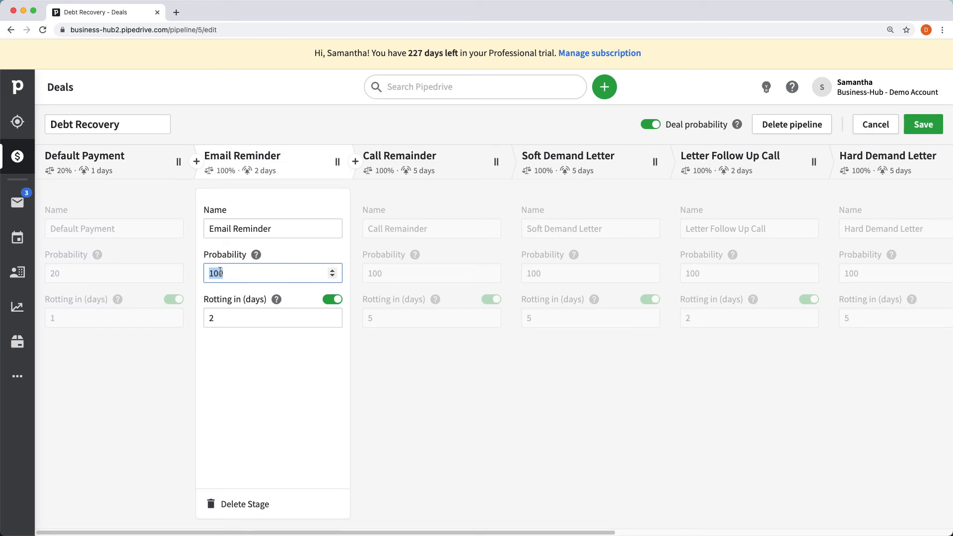
{"action": "type", "text": "35"}
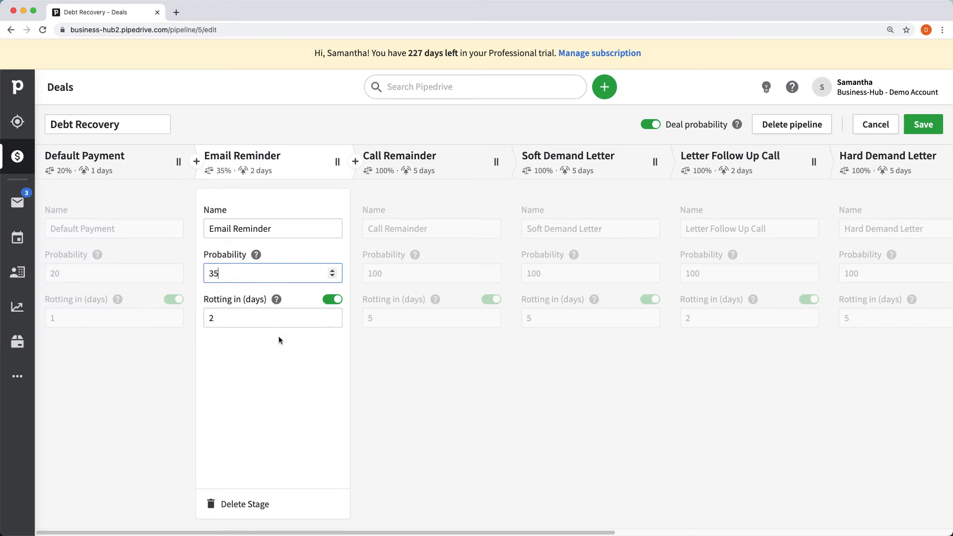
{"action": "left_click", "coordinate": [397, 356]}
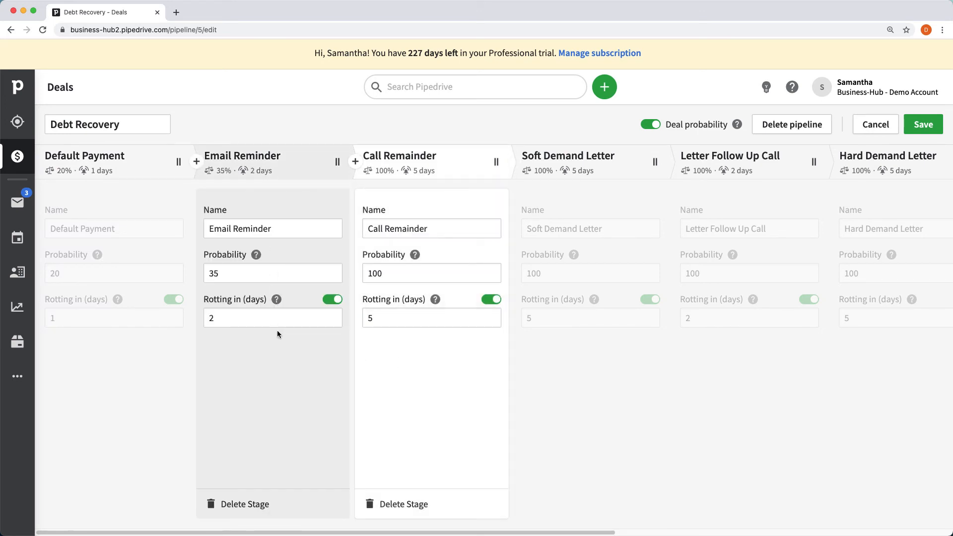
{"action": "left_click", "coordinate": [408, 186]}
{"action": "left_click", "coordinate": [386, 274]}
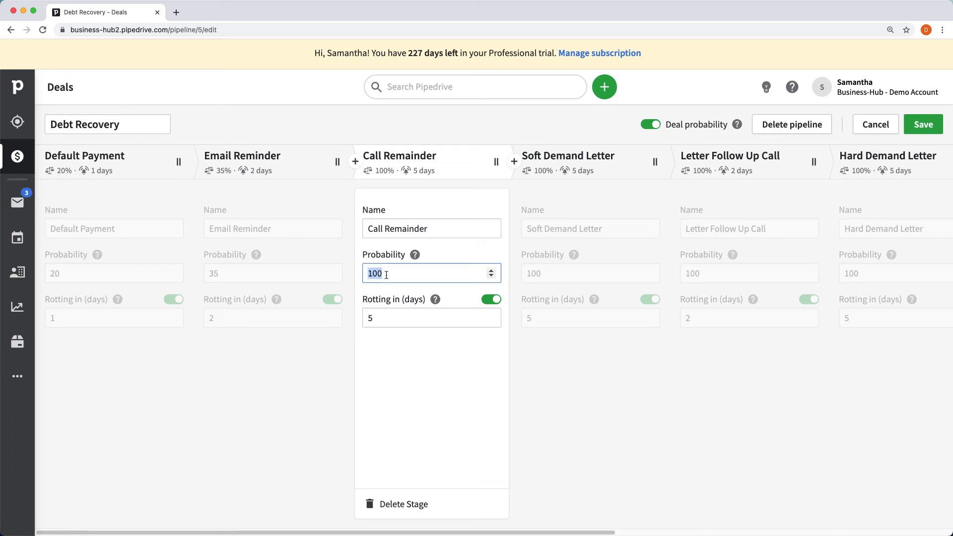
{"action": "type", "text": "40"}
Set the probability of the Soft Demand Letter stage to 50 and of the Letter Follow Up Call stage to 65.
{"action": "left_click", "coordinate": [542, 351]}
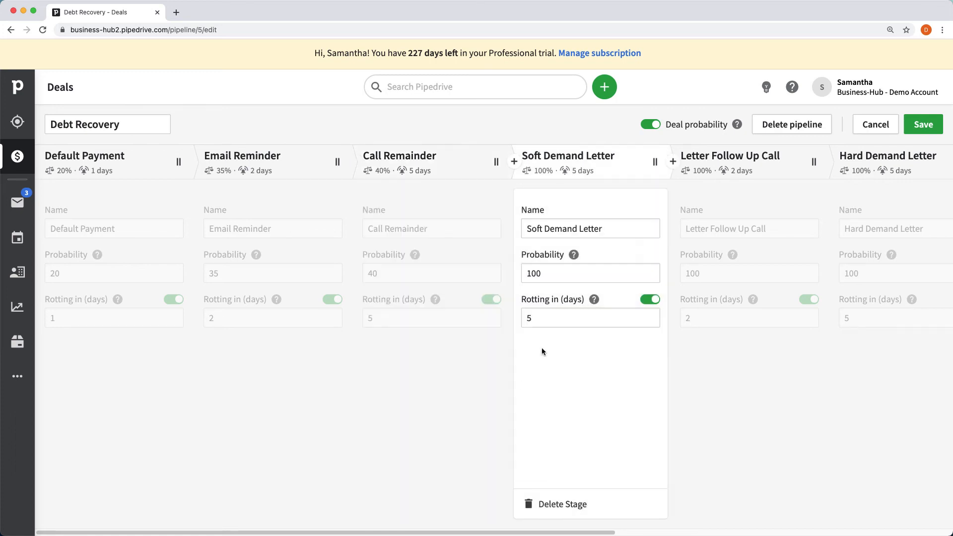
{"action": "left_click", "coordinate": [543, 278]}
{"action": "double_click", "coordinate": [542, 278]}
{"action": "type", "text": "50"}
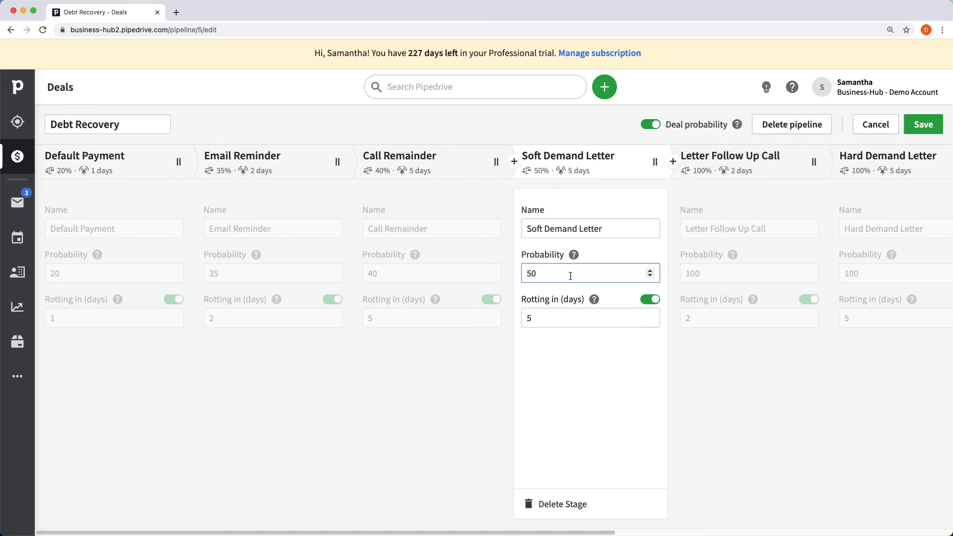
{"action": "left_click", "coordinate": [692, 272]}
{"action": "double_click", "coordinate": [692, 271]}
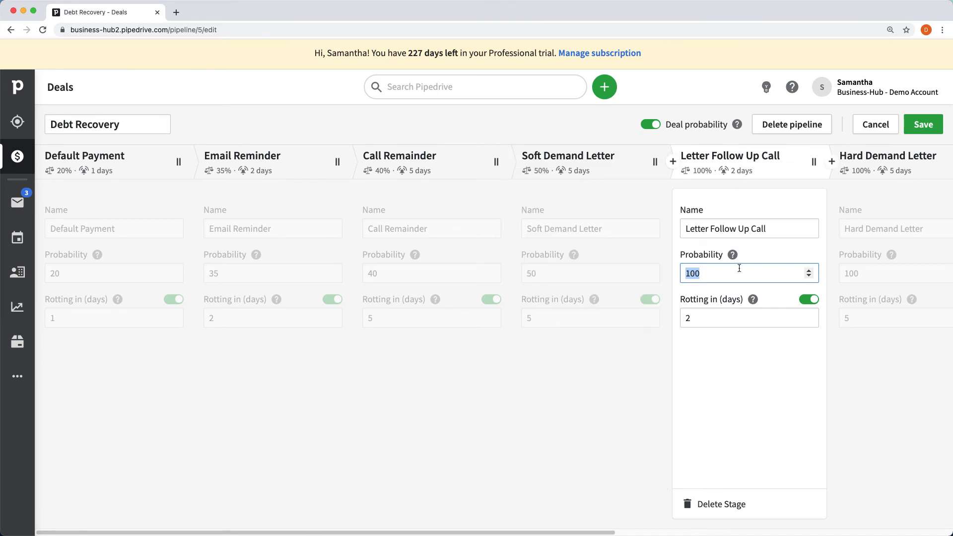
{"action": "type", "text": "65"}
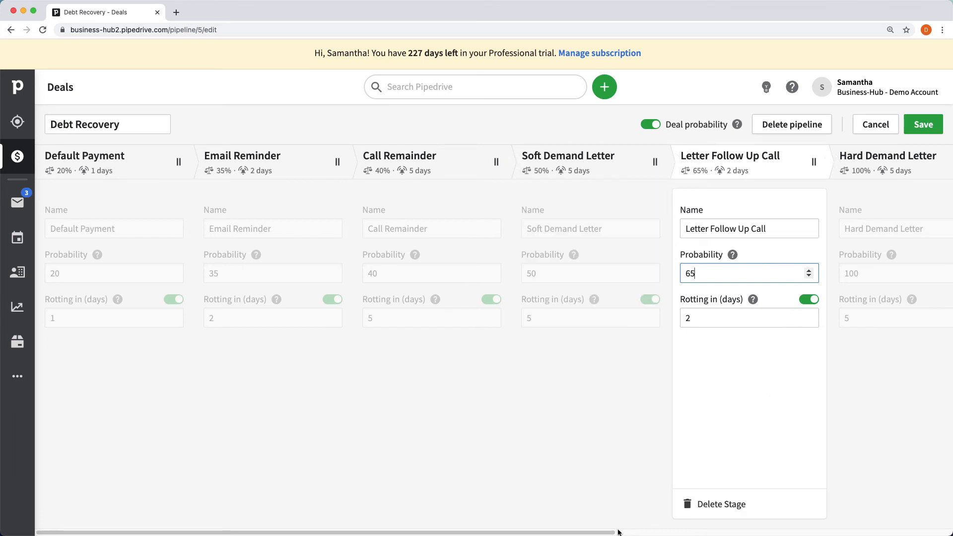
Set the Hard Demand Letter stage's probability to 75.
{"action": "left_click_drag", "start_coordinate": [614, 533], "coordinate": [808, 532]}
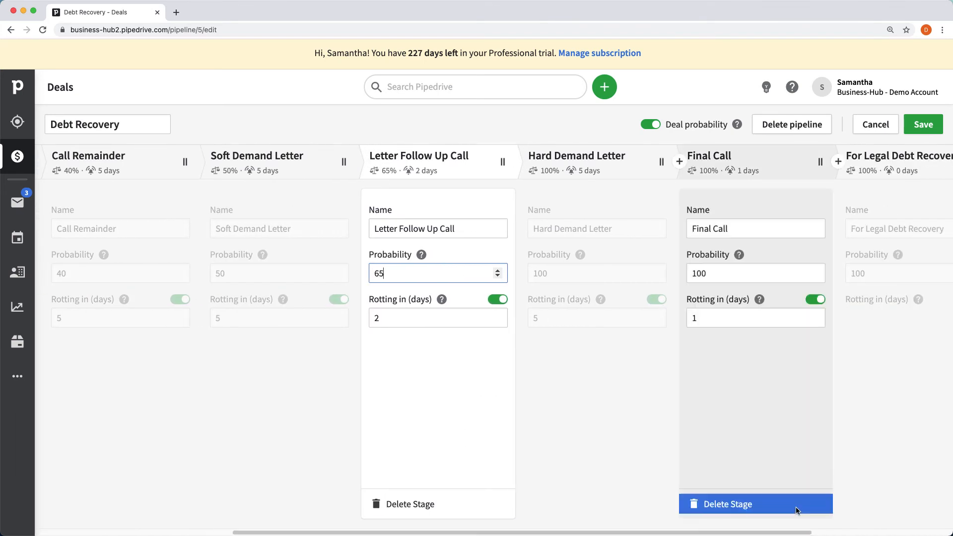
{"action": "left_click", "coordinate": [545, 272]}
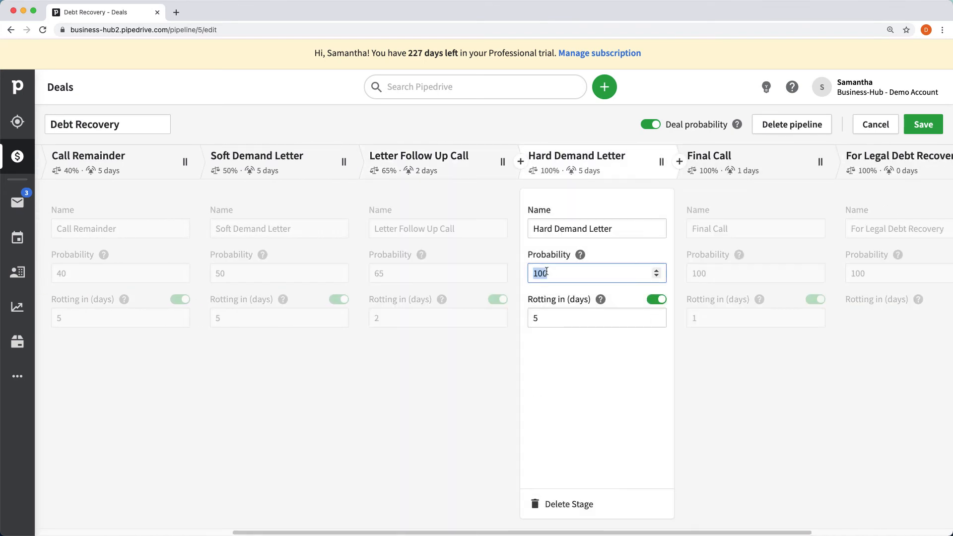
{"action": "type", "text": "75"}
{"action": "mouse_move", "coordinate": [694, 405]}
Set the Final Call stage's probability to 80 and save the Debt Recovery pipeline.
{"action": "left_click", "coordinate": [698, 274]}
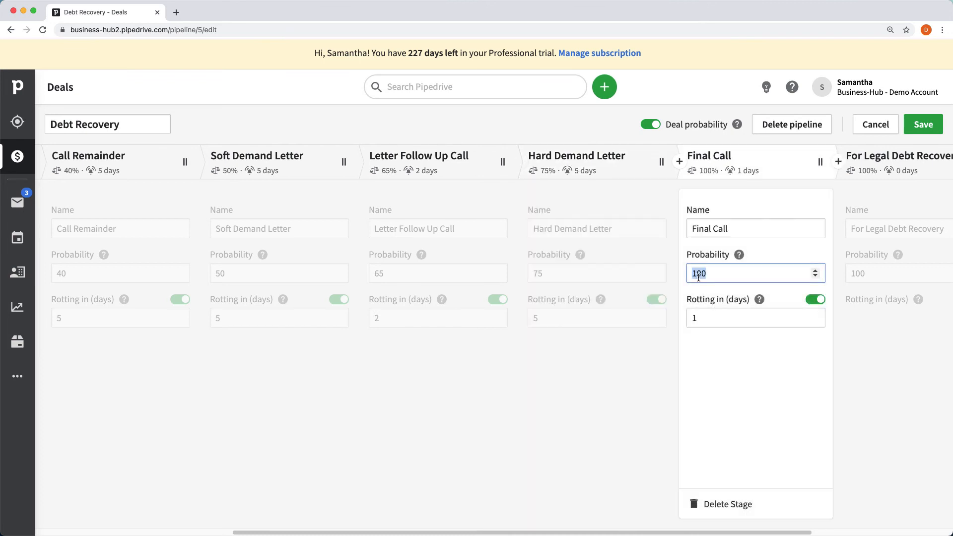
{"action": "type", "text": "80"}
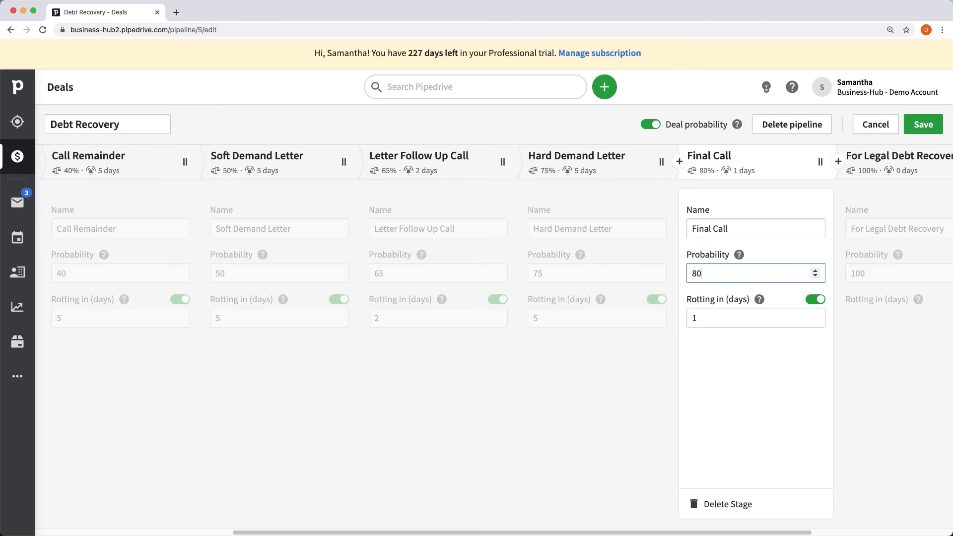
{"action": "left_click", "coordinate": [759, 370]}
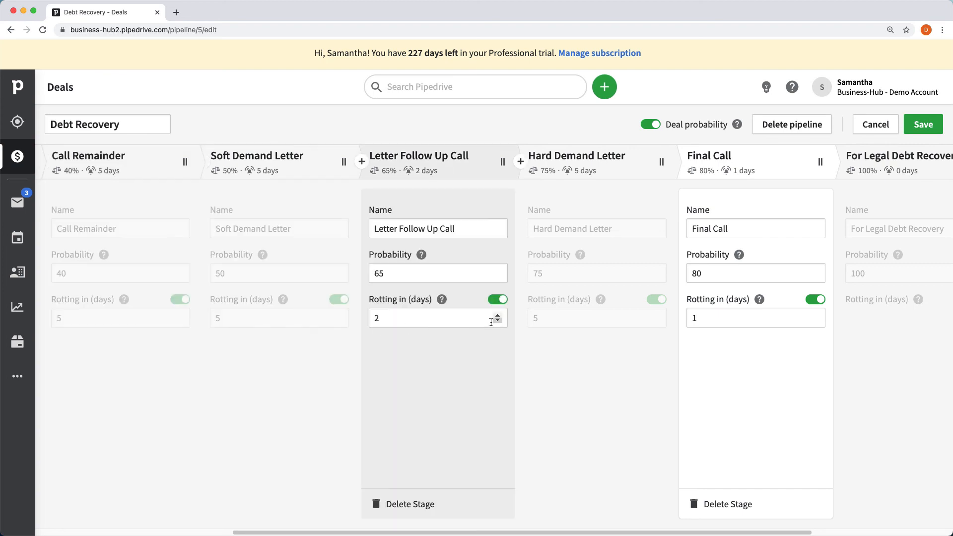
{"action": "left_click", "coordinate": [923, 125]}
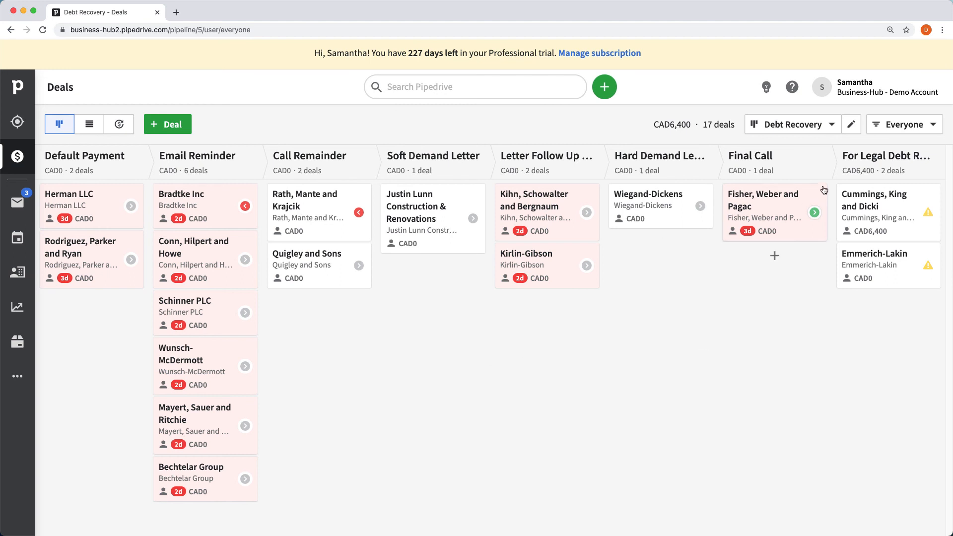
Start creating a new pipeline and keep its unsaved draft open for editing.
{"action": "left_click", "coordinate": [832, 126]}
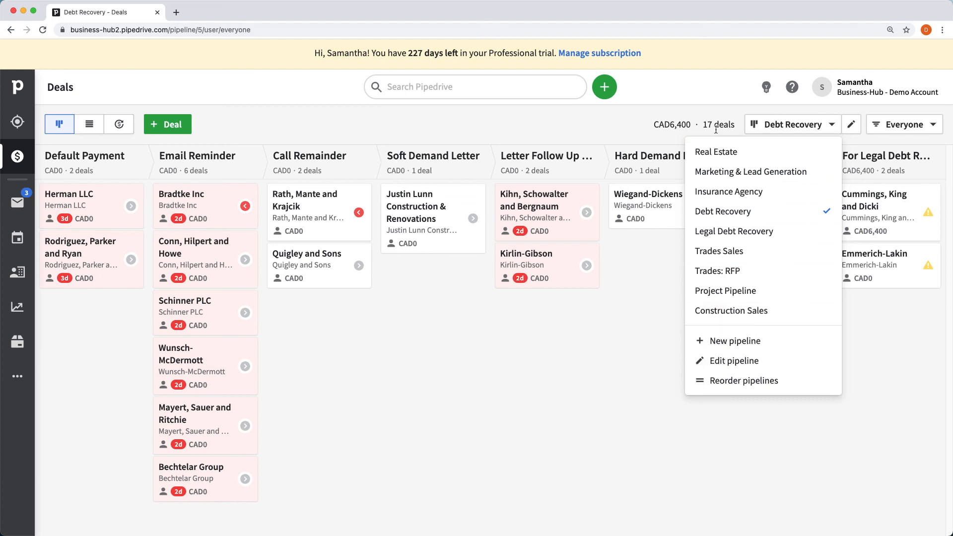
{"action": "left_click", "coordinate": [767, 342]}
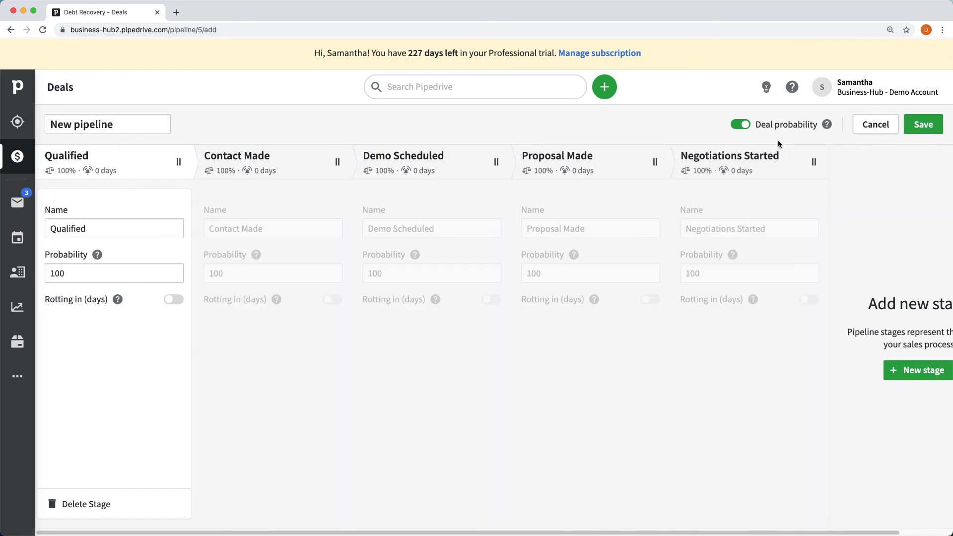
{"action": "left_click", "coordinate": [891, 128]}
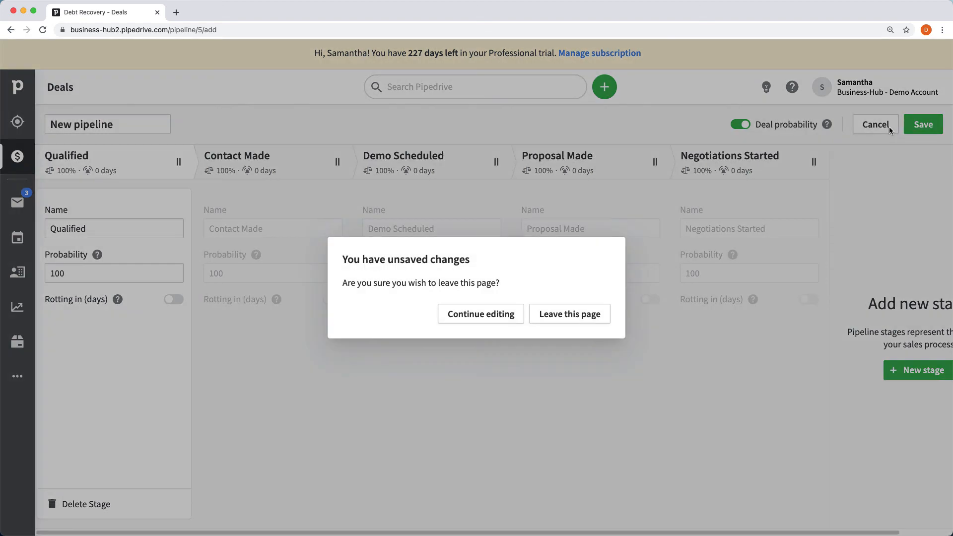
{"action": "left_click", "coordinate": [509, 316]}
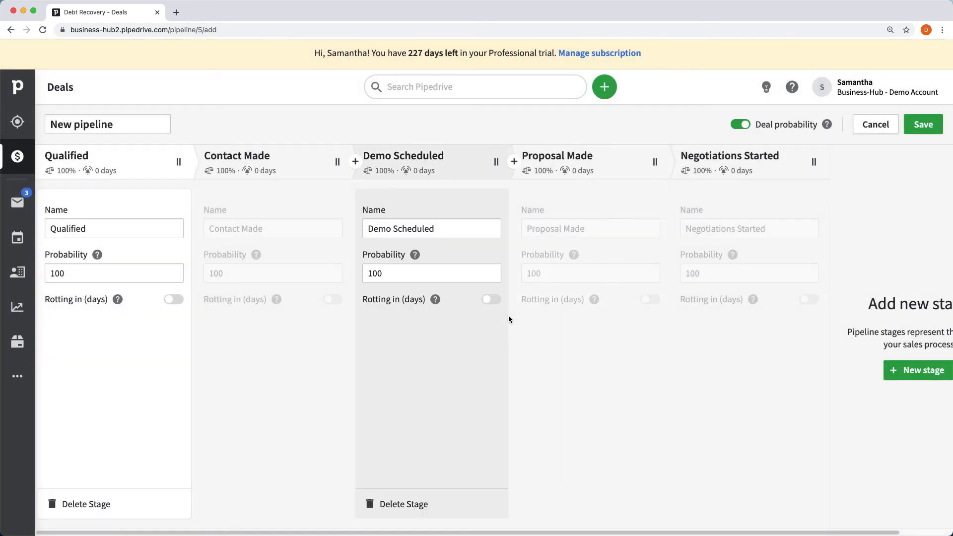